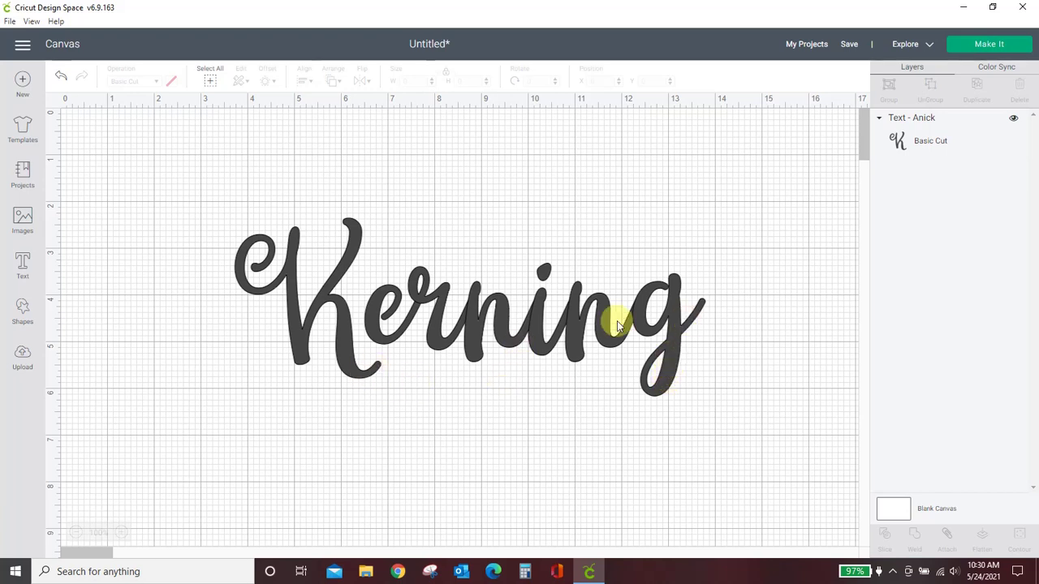
Replace the Kerning text with a new 'Crystal's Crafties' text object on the canvas
click(680, 353)
click(227, 208)
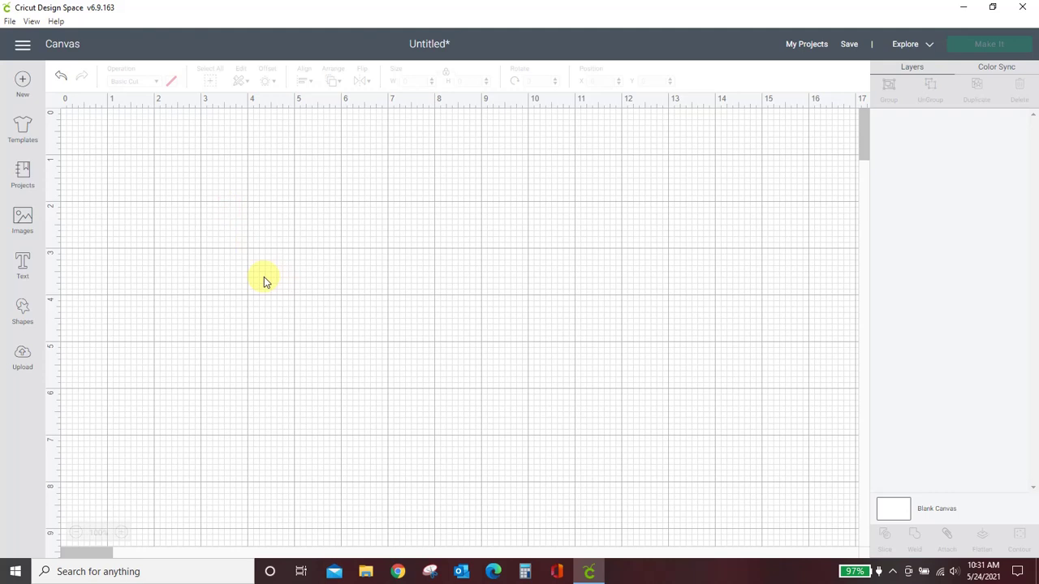
click(23, 264)
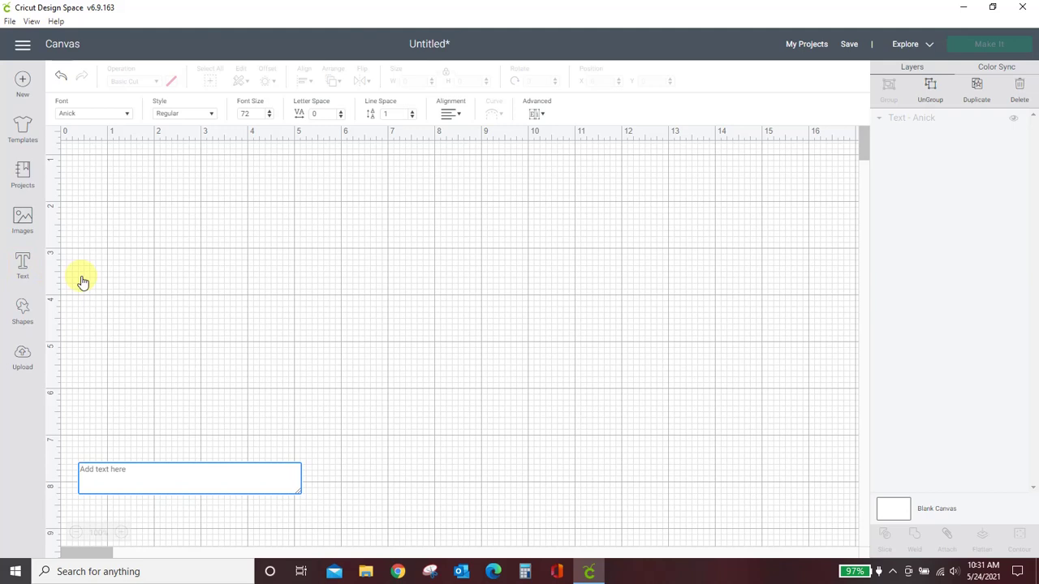
text(Crystal's)
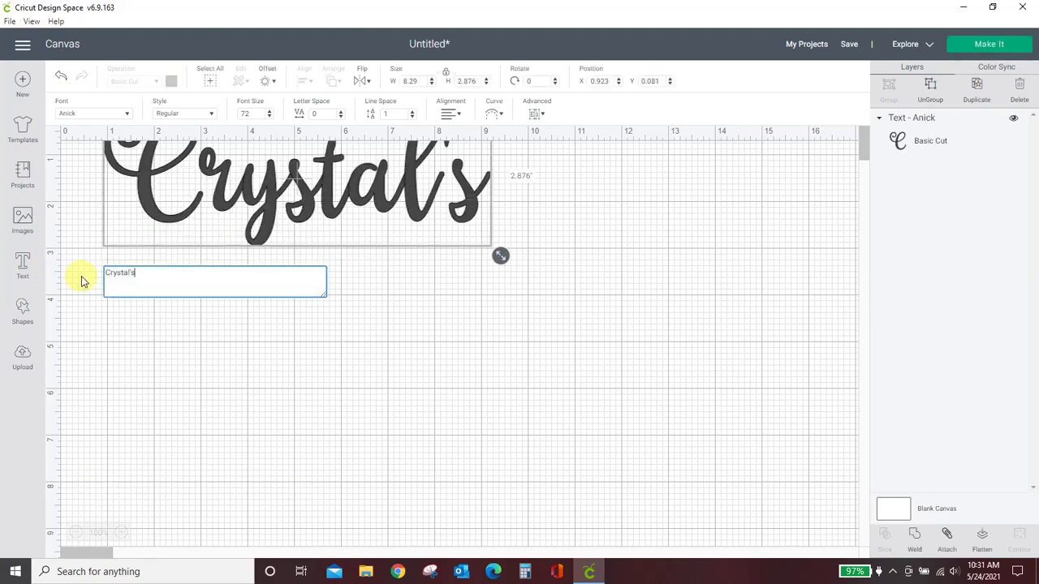
text( Crafties)
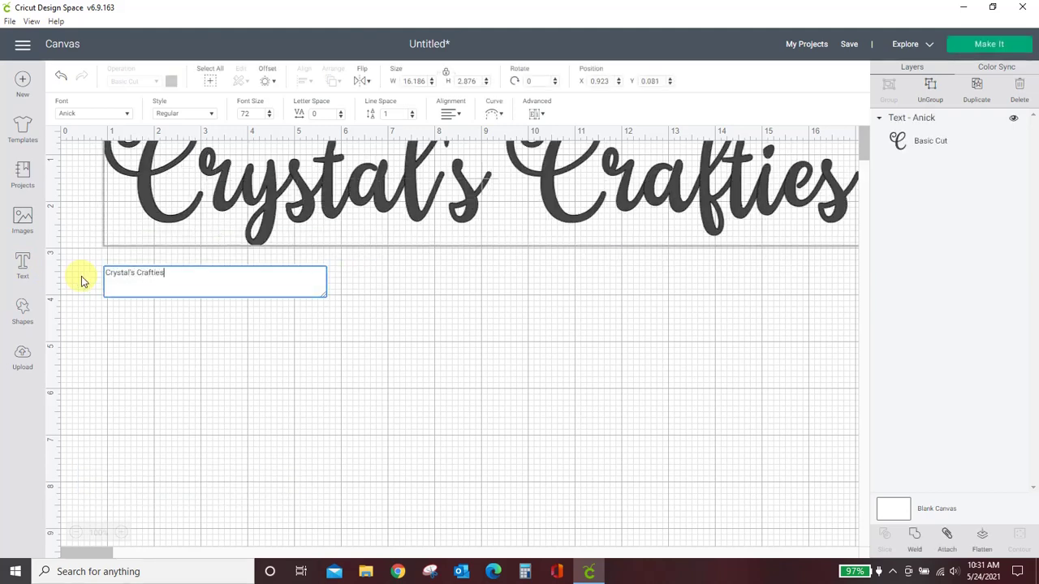
click(742, 421)
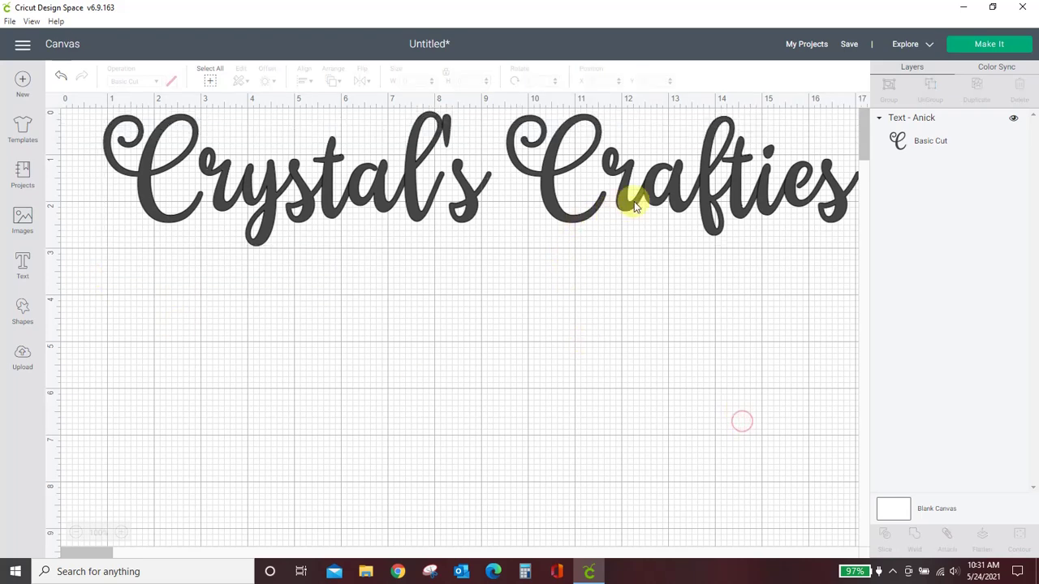
Shrink the text to 11.418 inches wide and move it near the canvas centre
drag(636, 207, 603, 336)
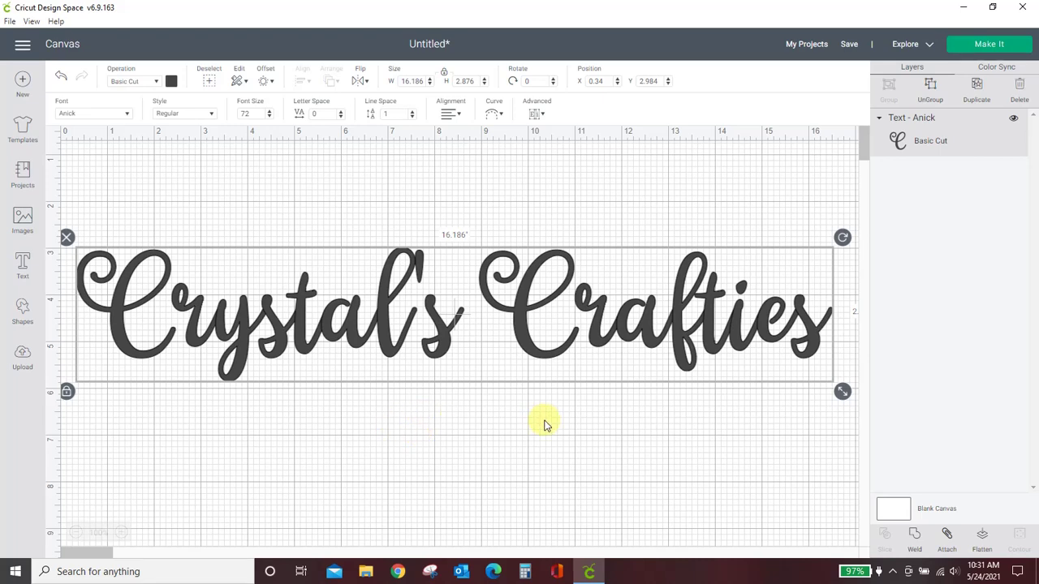
drag(843, 392, 610, 380)
drag(487, 315, 617, 333)
Try a letter spacing of 2, then set it back to 0
double_click(321, 114)
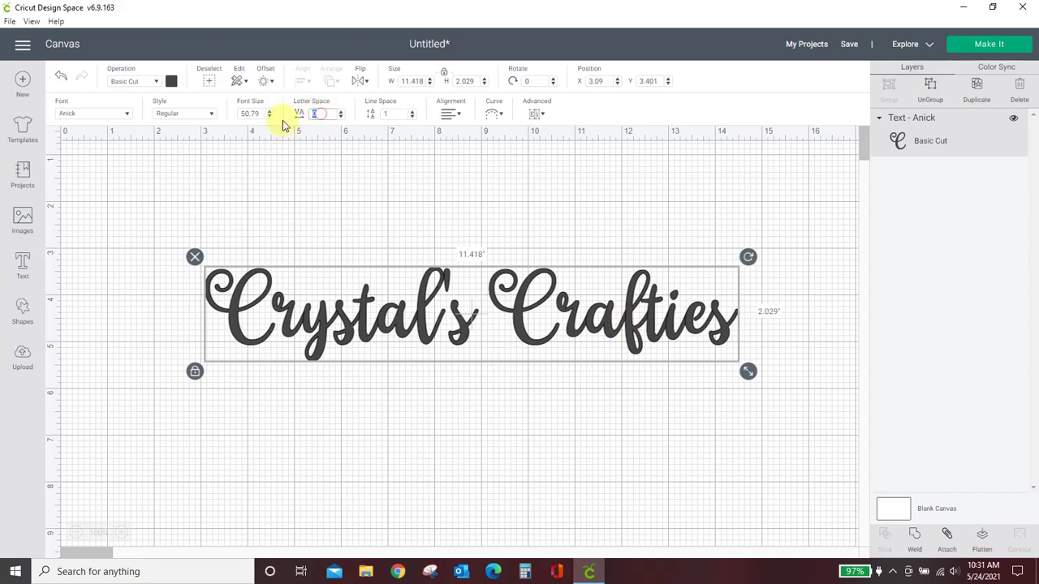
text(2)
key(Return)
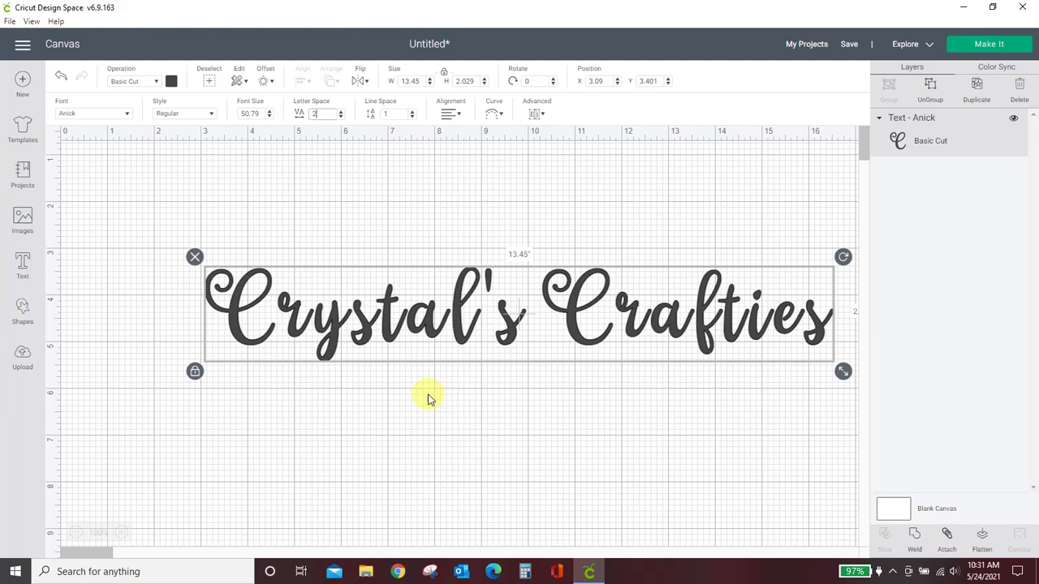
double_click(313, 113)
text(0)
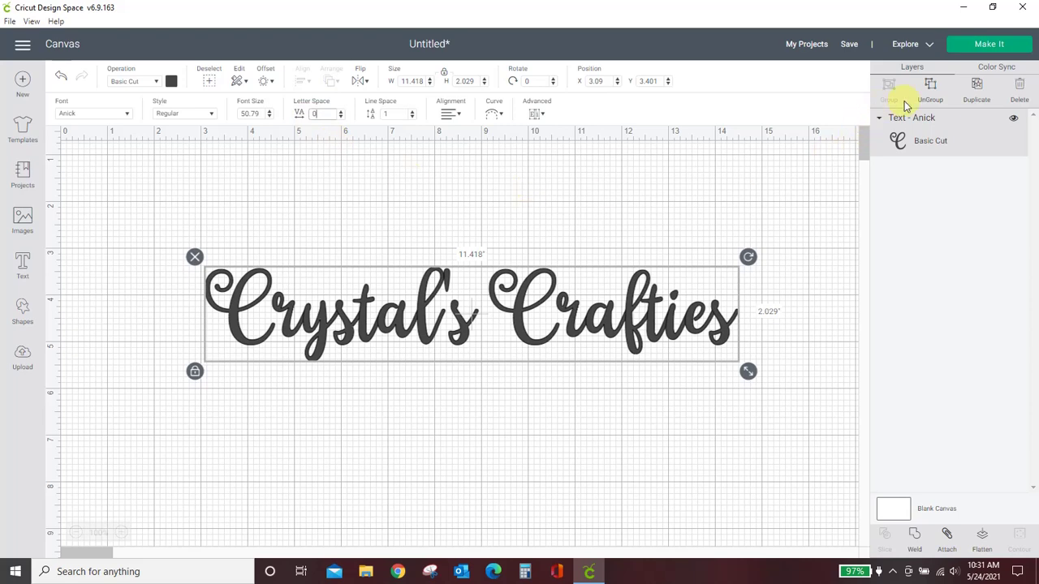
Ungroup the text and nudge the f and i closer to their neighbouring letters
click(931, 91)
click(581, 328)
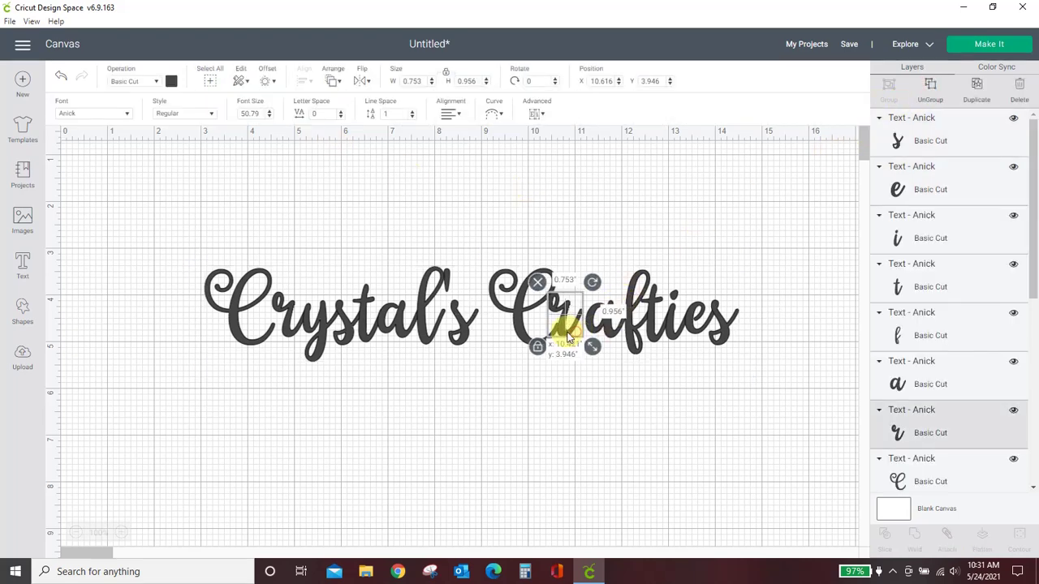
drag(626, 336, 609, 343)
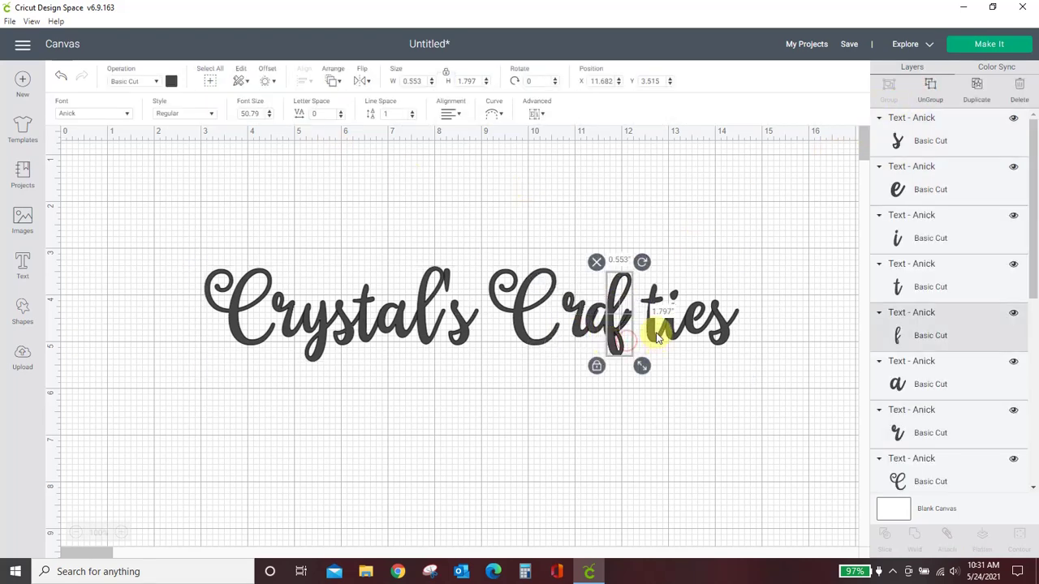
click(657, 334)
drag(673, 329, 649, 333)
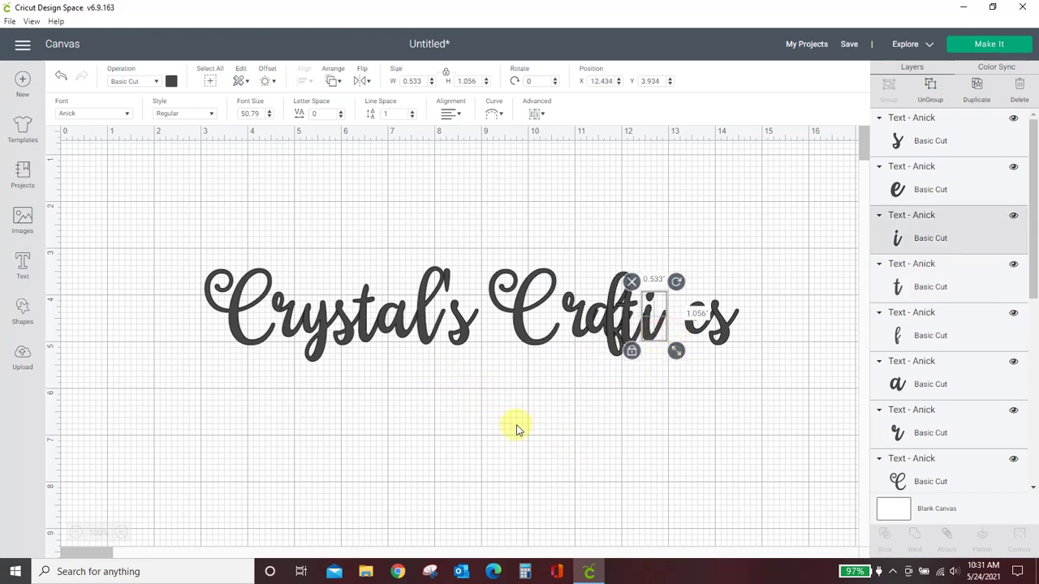
Marquee-select all the letters and weld them into one Weld Result shape
drag(154, 247, 769, 406)
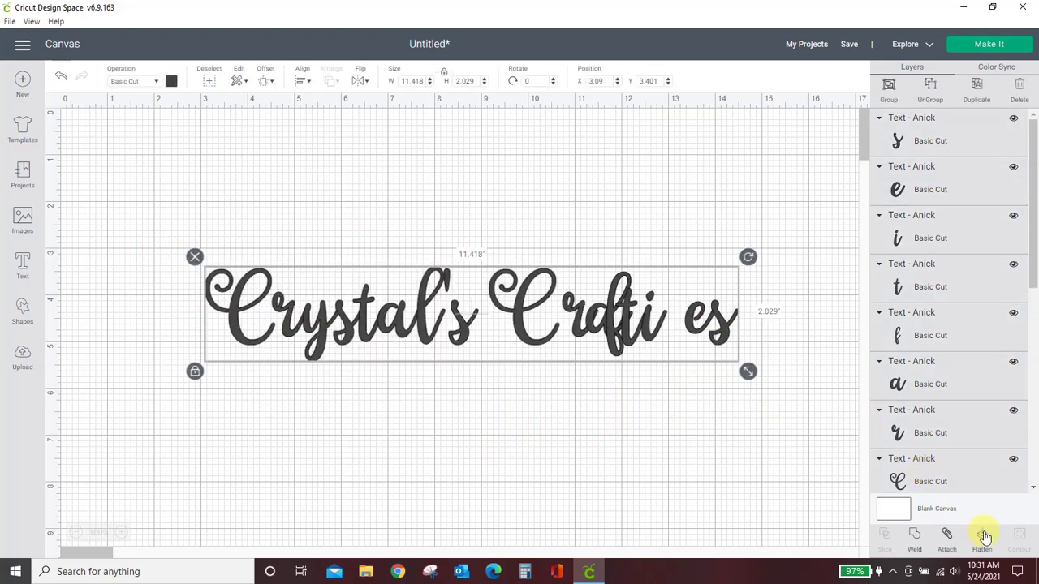
click(916, 537)
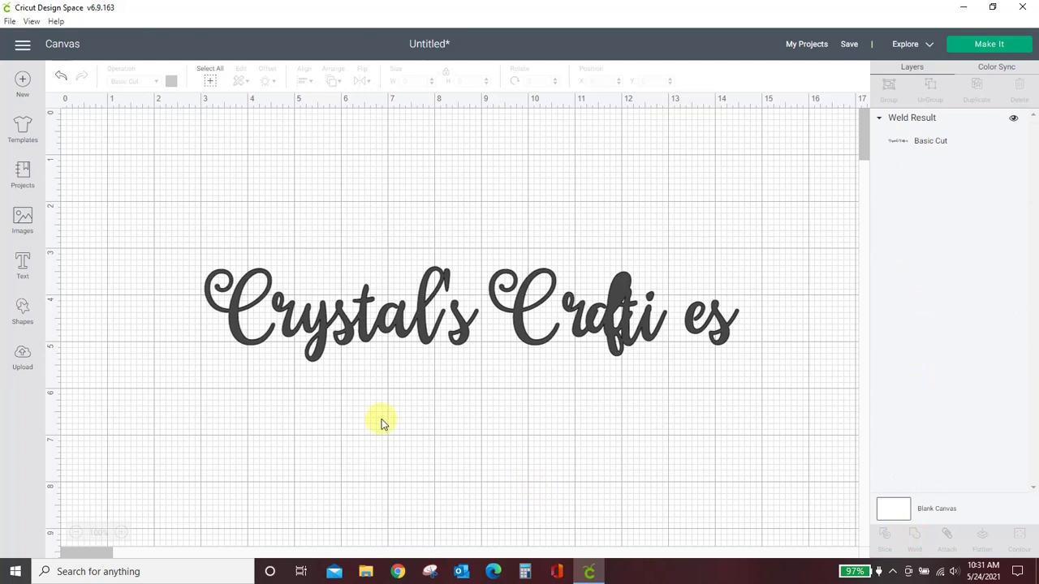
click(424, 331)
Delete the welded shape and add a fresh 'Crystal's Crafties' text object in Anick
key(Delete)
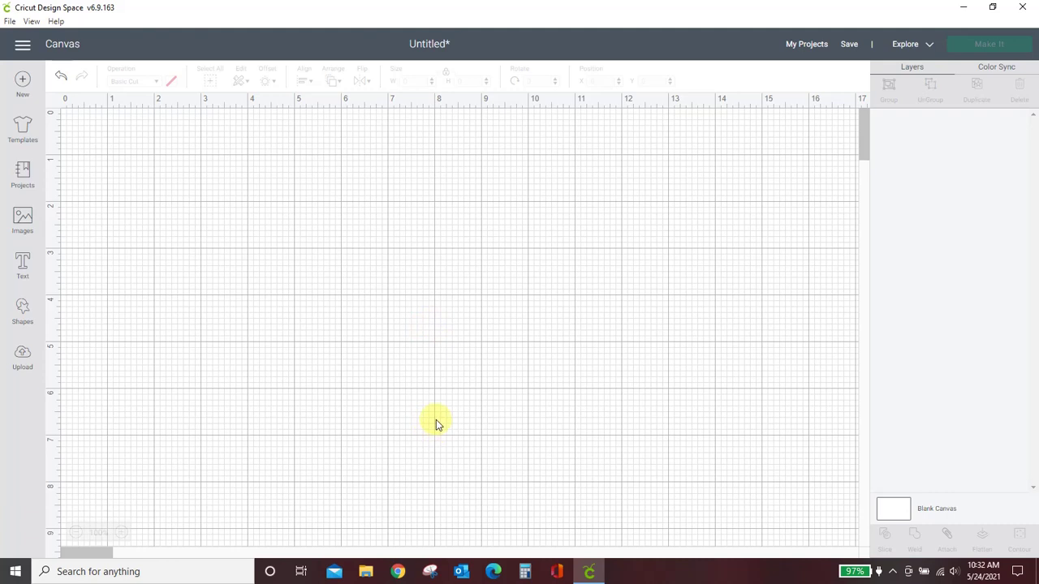
click(22, 266)
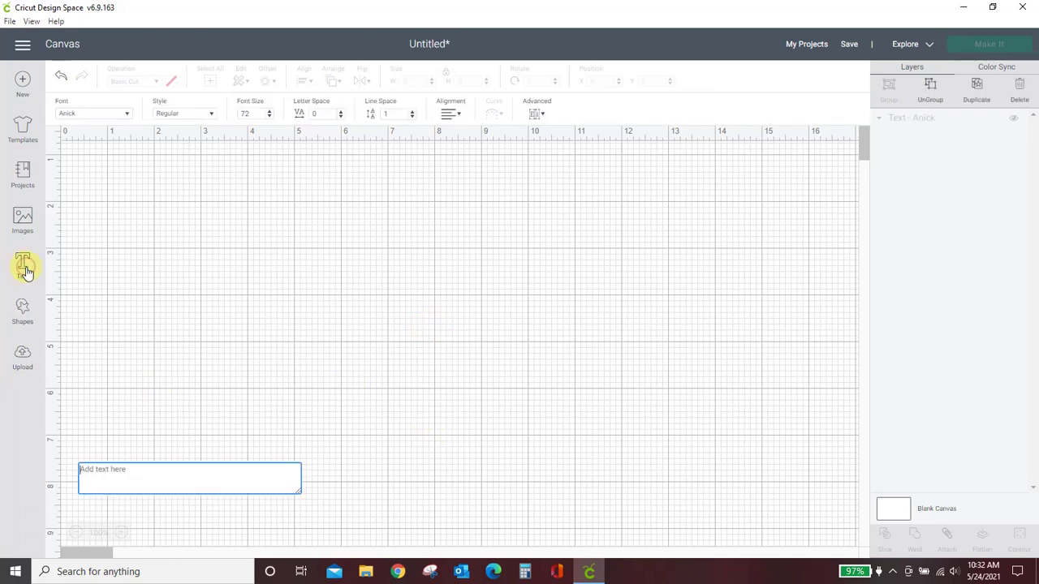
text(Cr)
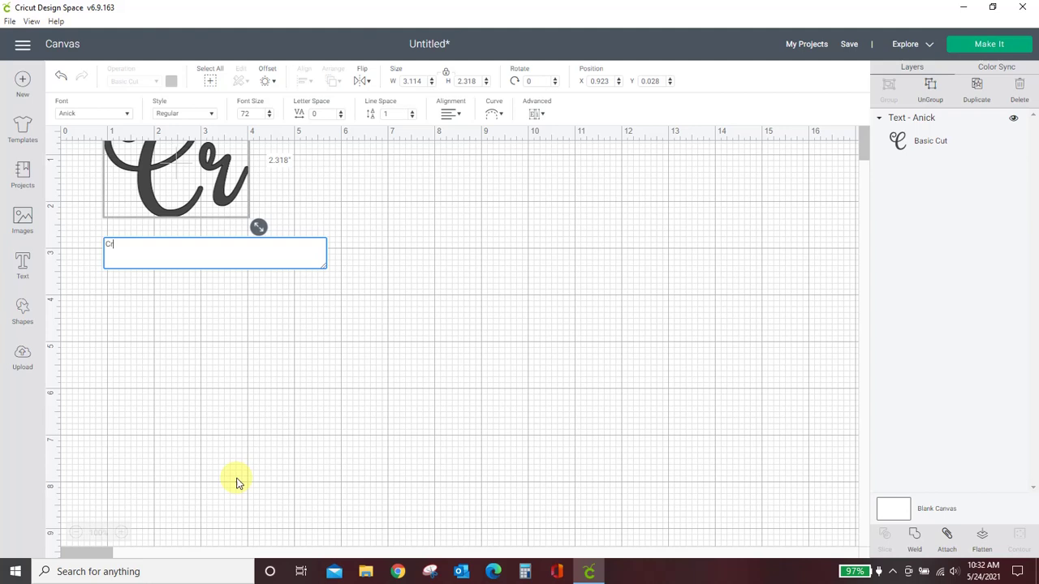
text(ystal's Crafties)
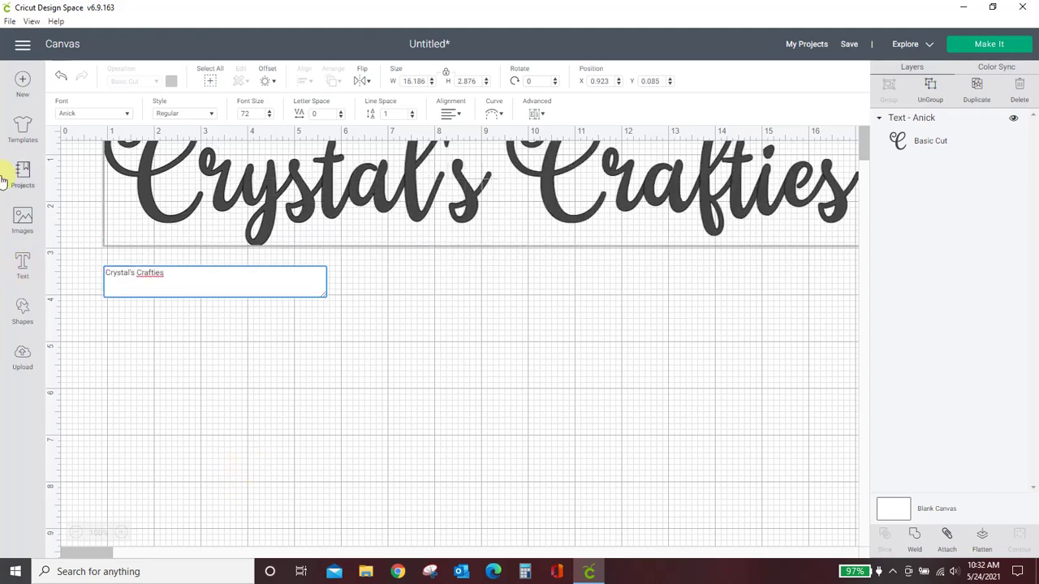
Browse the full font list, toggling the Only Kerned Fonts filter
click(96, 117)
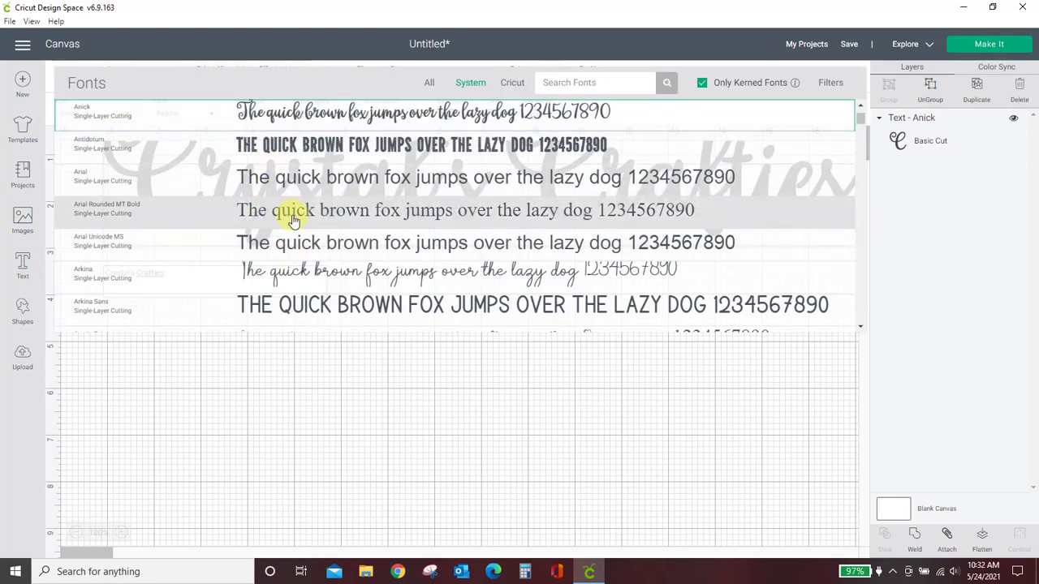
click(430, 85)
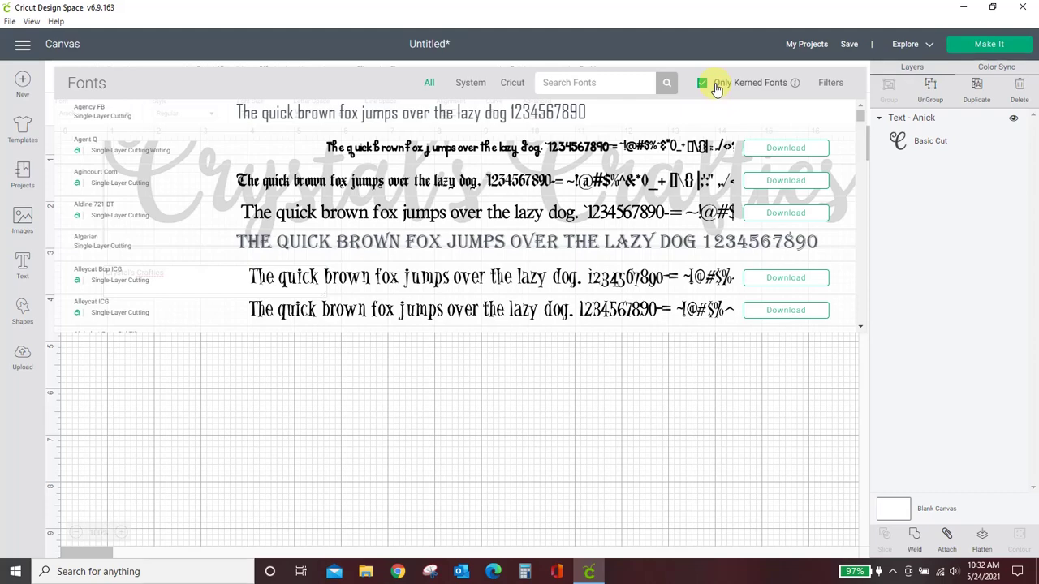
scroll(627, 231, down, 3)
scroll(626, 237, down, 4)
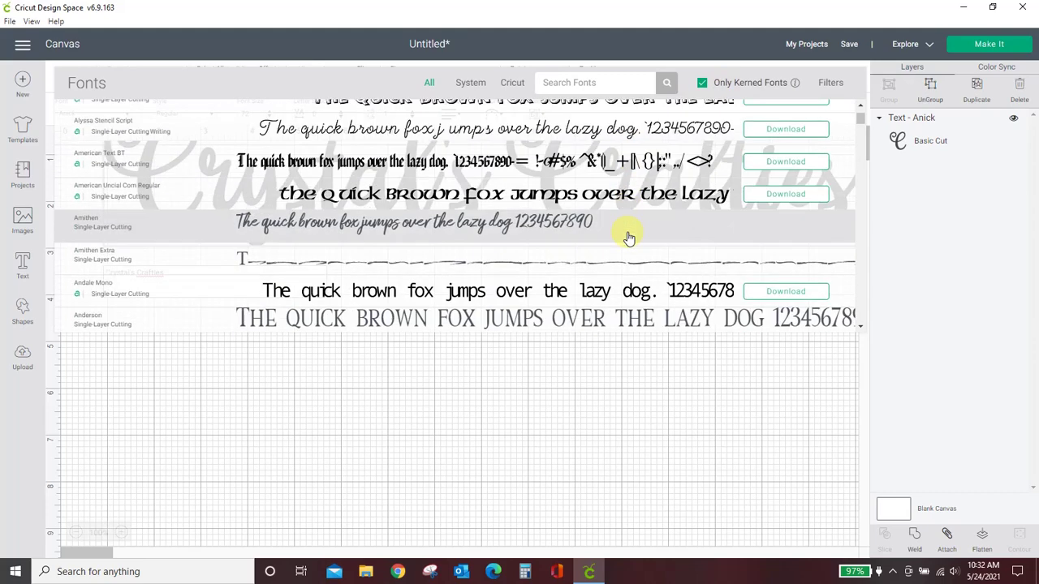
scroll(625, 272, up, 6)
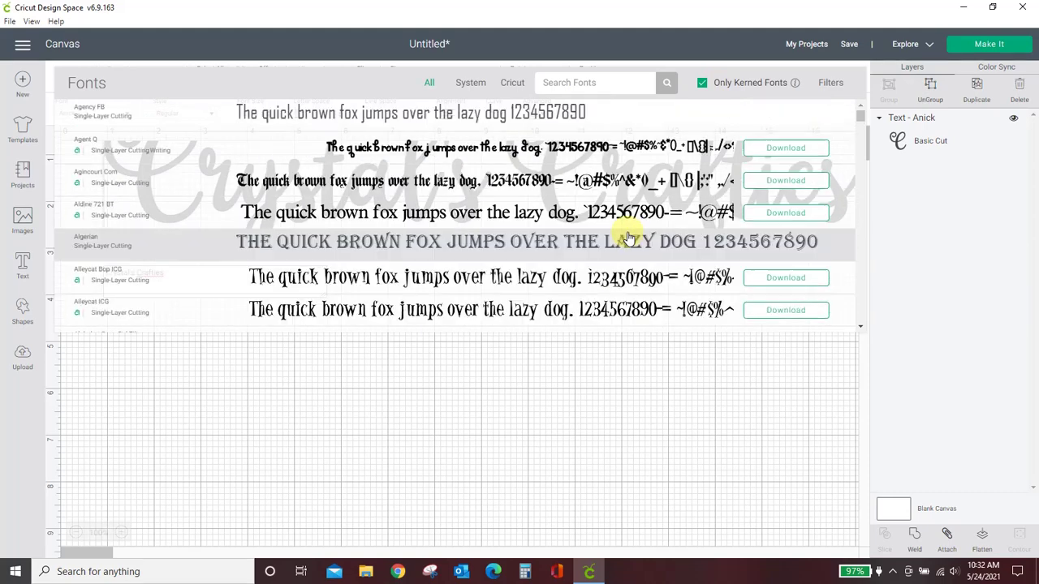
click(701, 84)
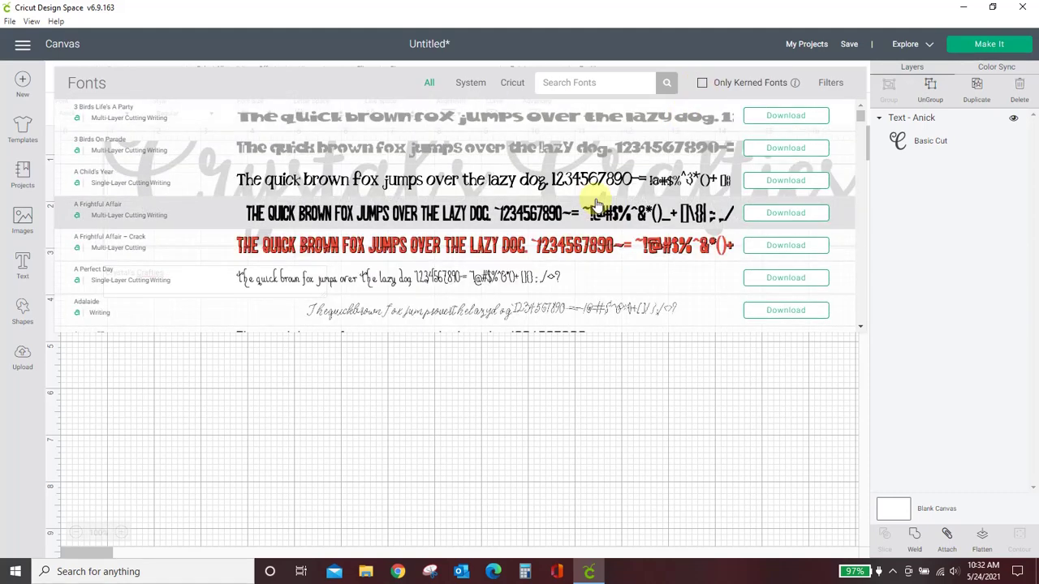
scroll(557, 166, down, 3)
scroll(557, 166, down, 10)
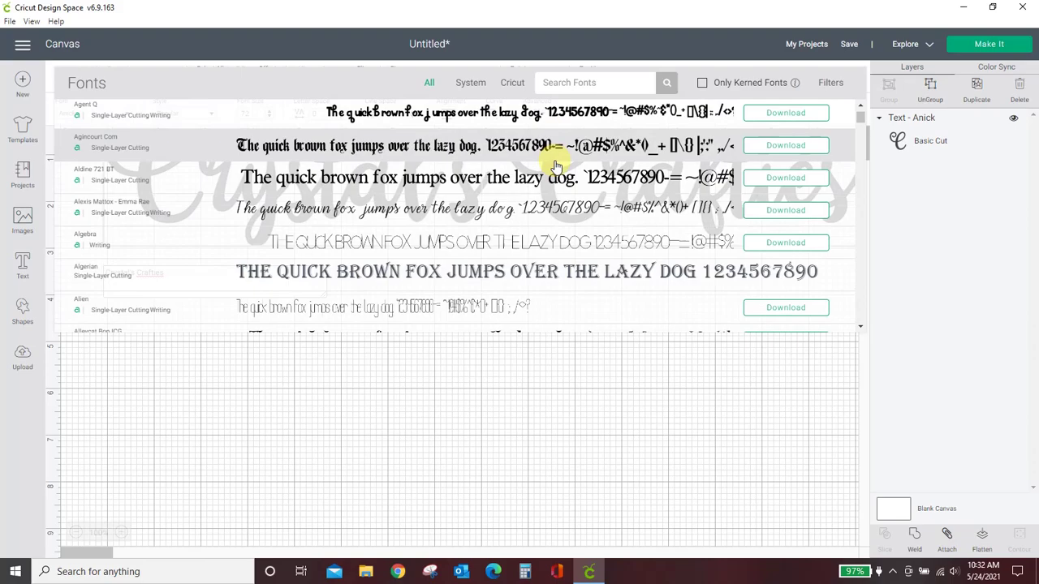
scroll(552, 192, up, 5)
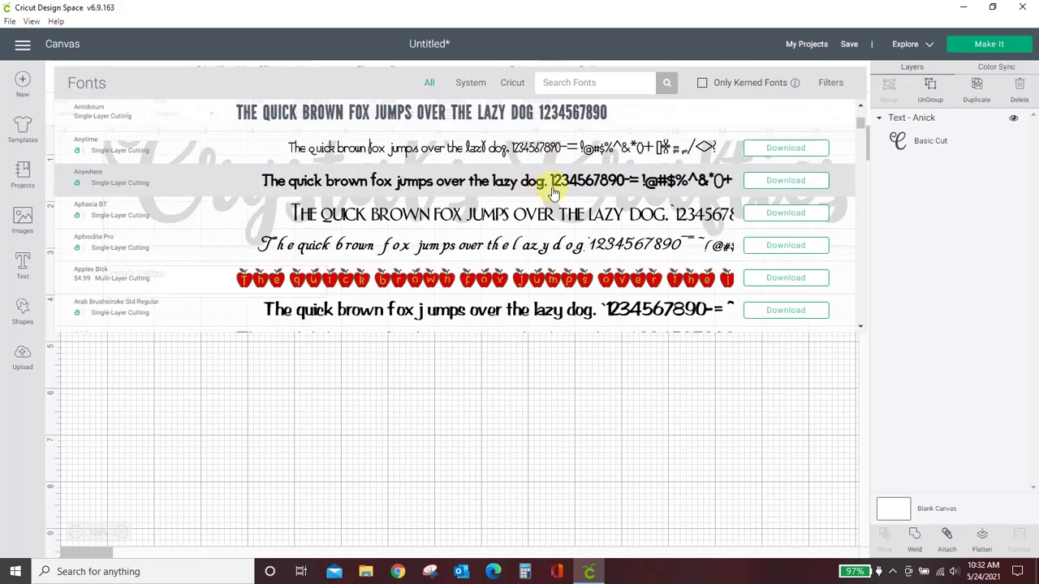
scroll(552, 192, up, 5)
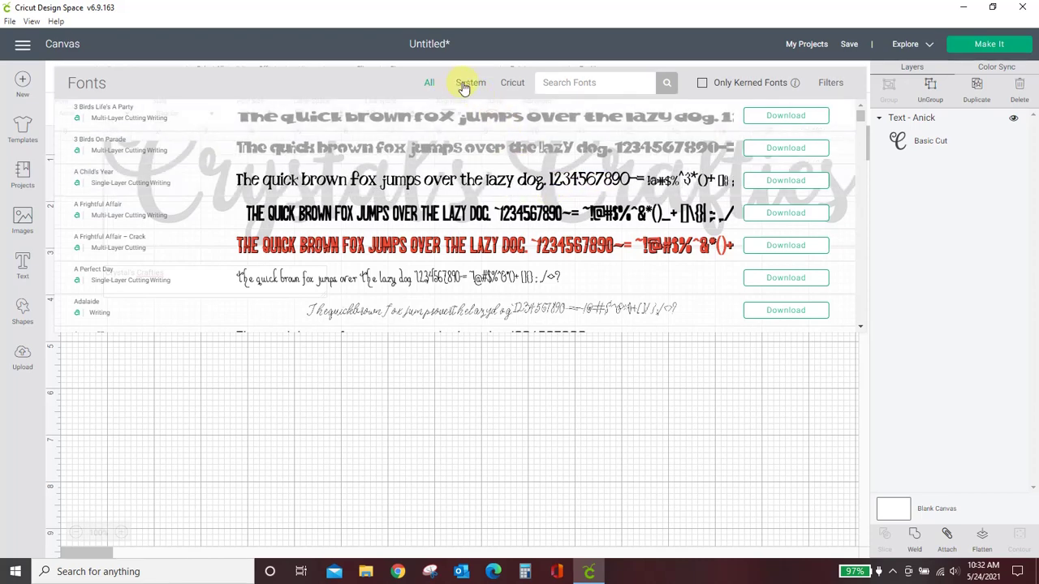
Filter to kerned Cricut fonts and set the text in Annie Leu
click(512, 83)
click(700, 84)
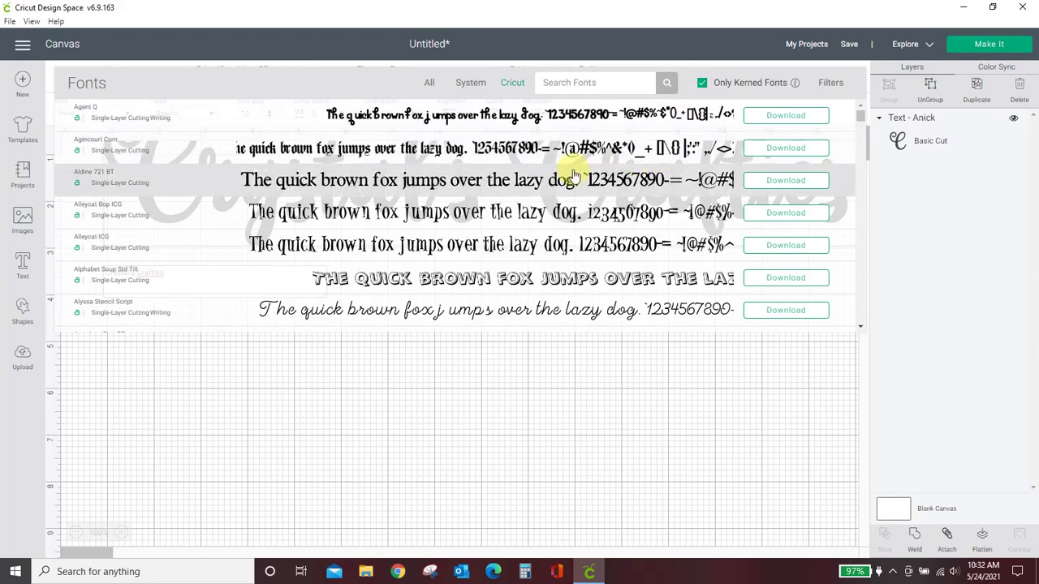
scroll(630, 174, down, 3)
scroll(572, 174, down, 1)
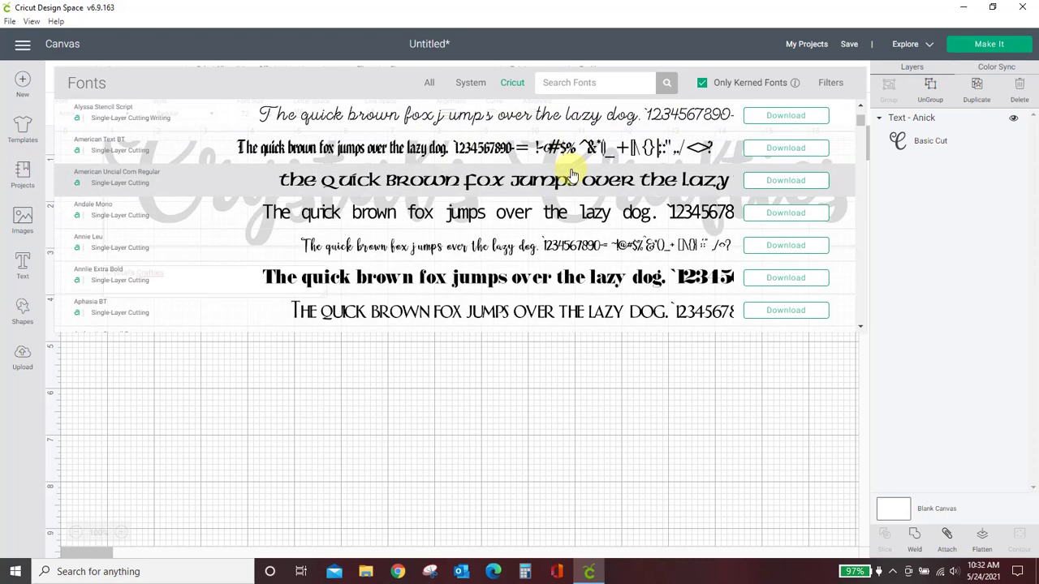
click(500, 248)
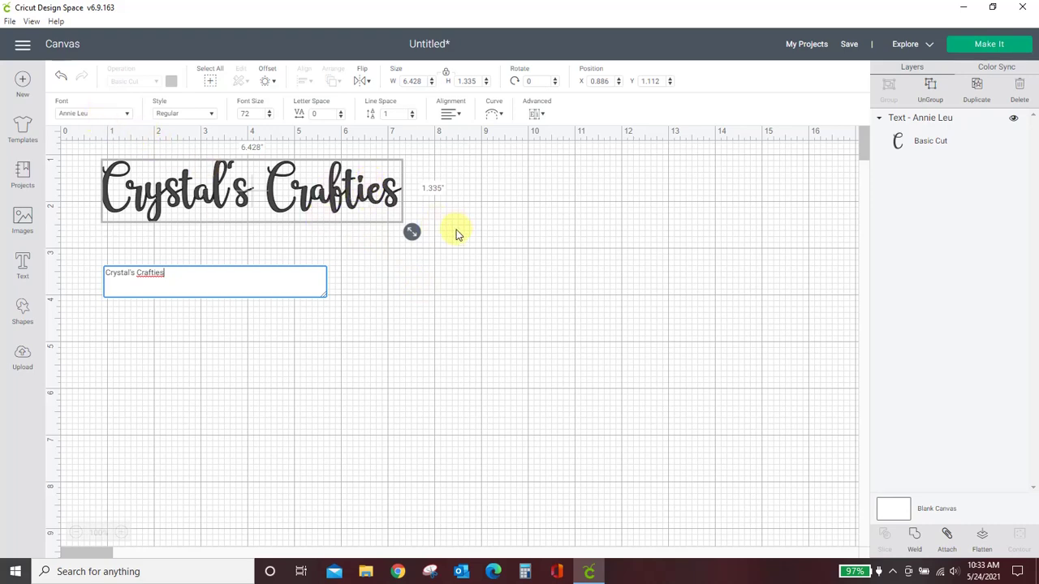
Enlarge Crystal's Crafties to about 10.84 inches wide and centre it on the canvas
drag(412, 232, 473, 279)
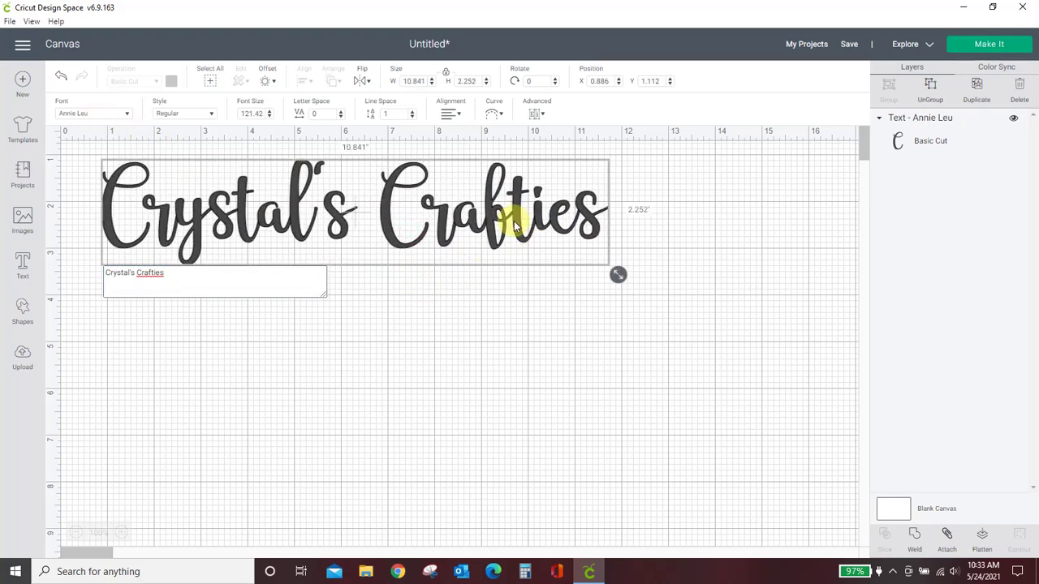
drag(518, 222, 619, 321)
click(544, 446)
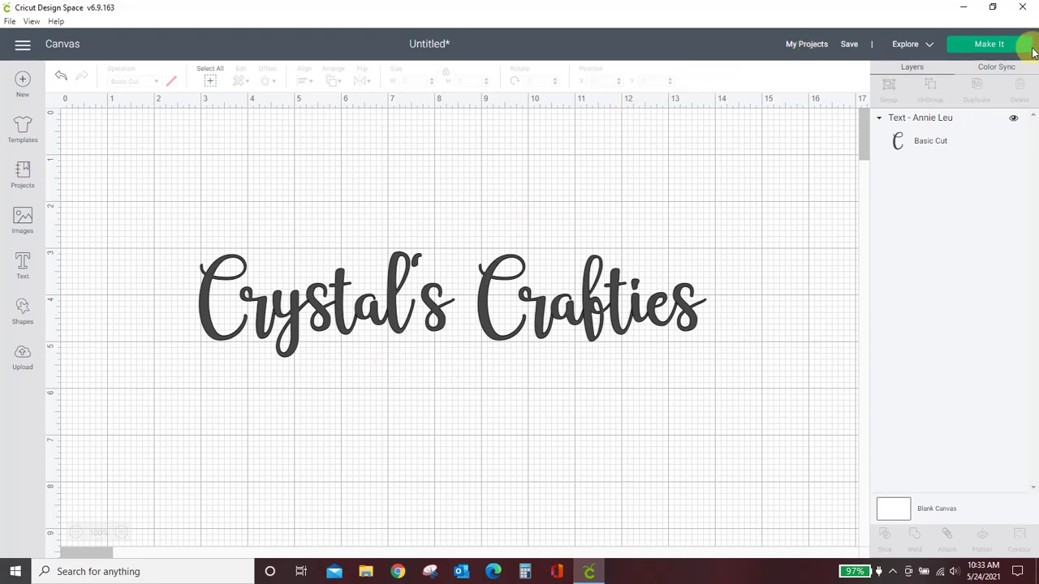
click(998, 45)
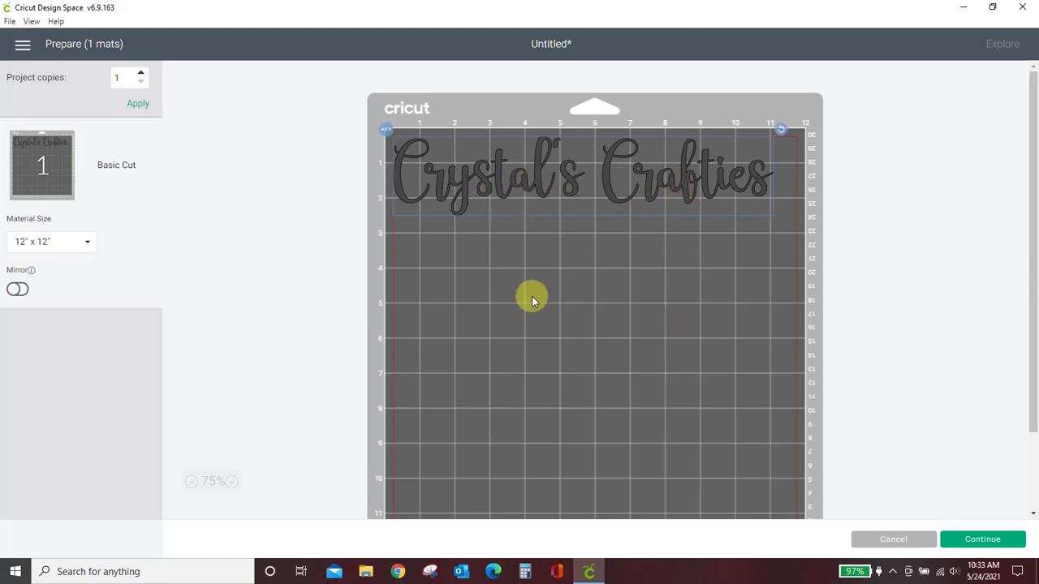
click(878, 537)
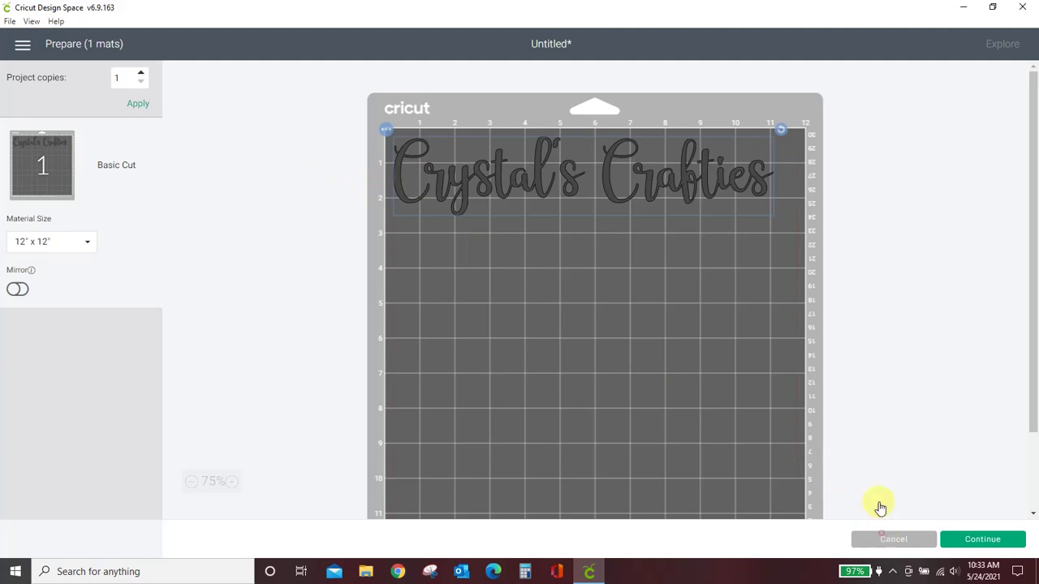
Ungroup Crystal's Crafties into letter layers and nudge both capital Cs slightly right
click(591, 325)
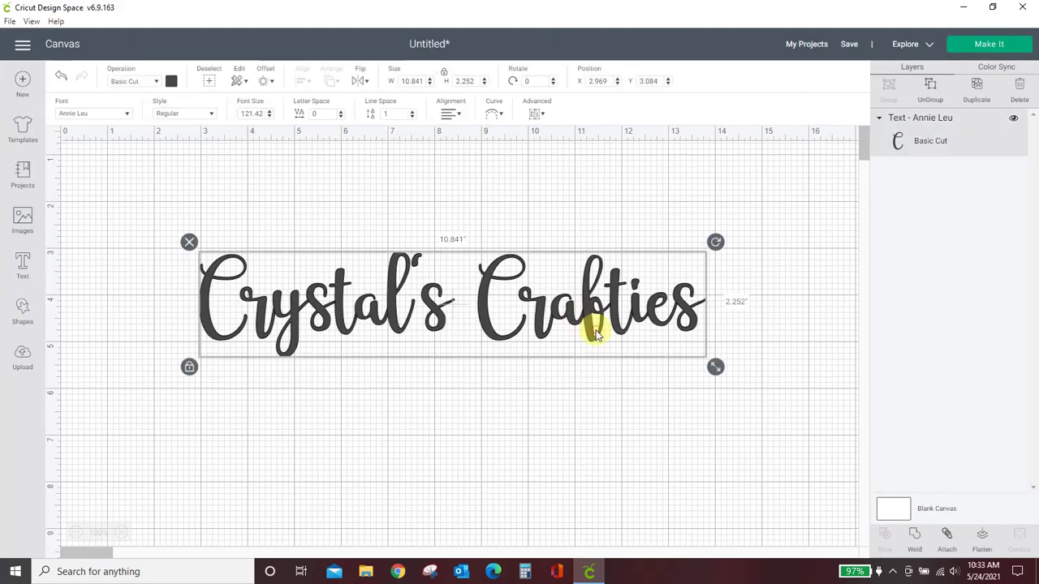
click(930, 92)
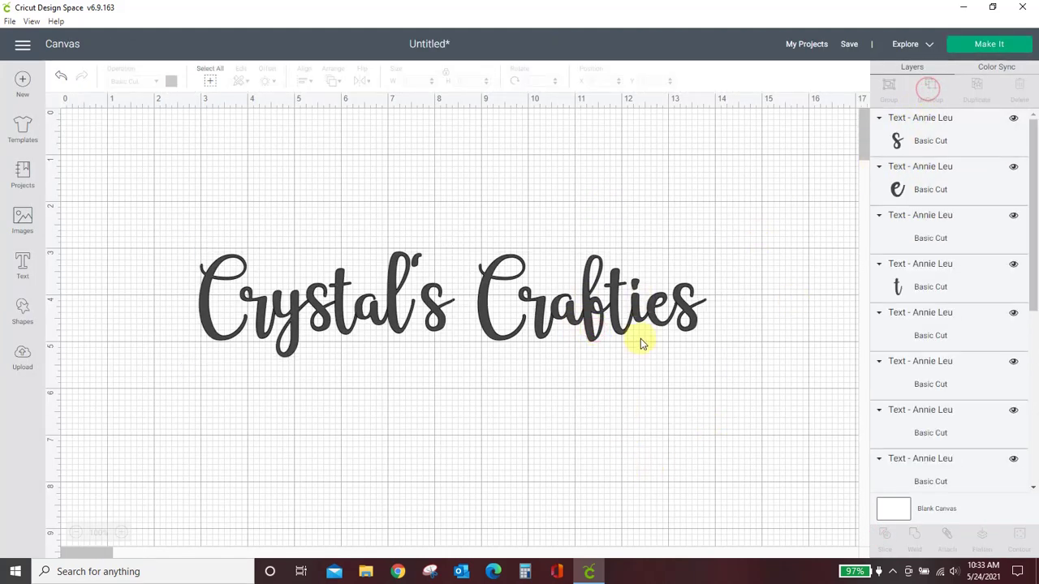
click(206, 328)
drag(209, 331, 212, 330)
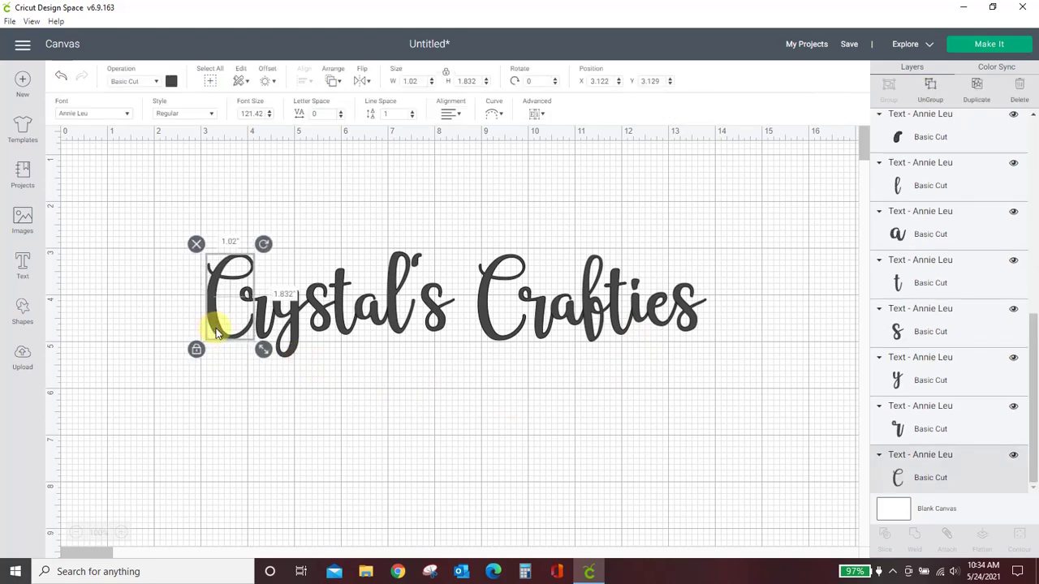
drag(479, 321, 485, 315)
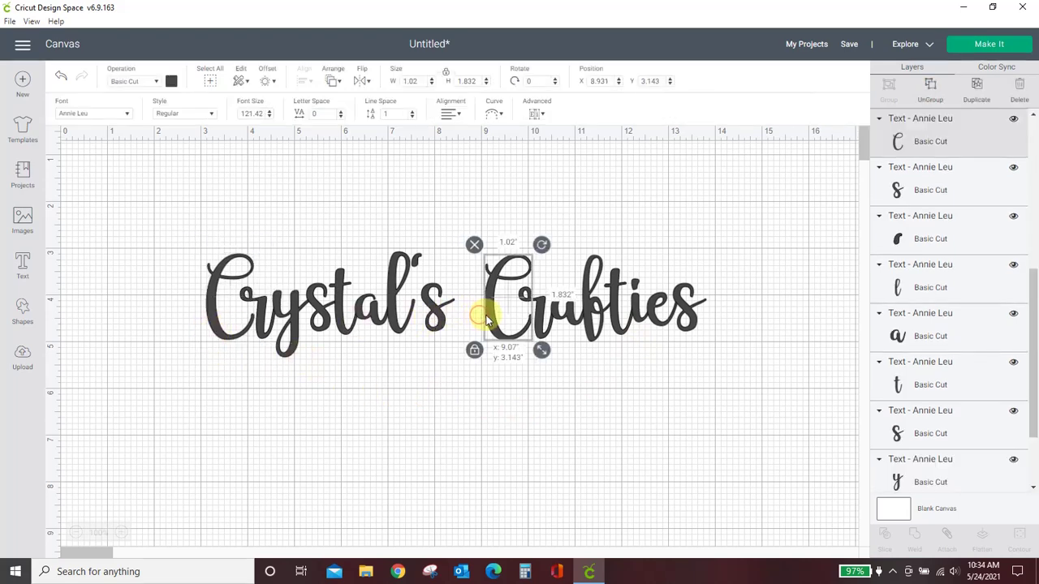
click(464, 434)
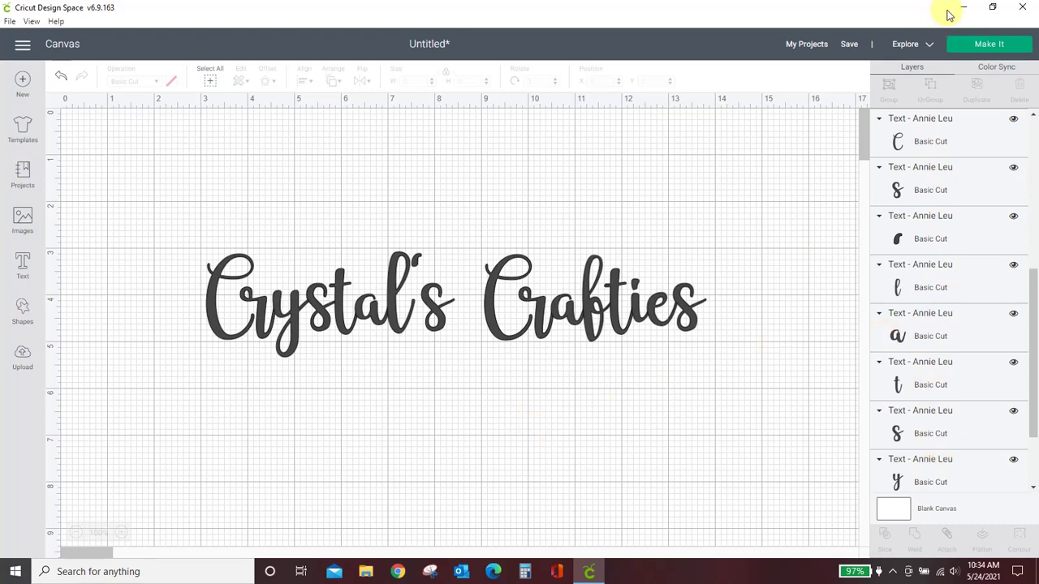
Preview the letters on the mat, cancel back, then select all letters and Weld
click(982, 45)
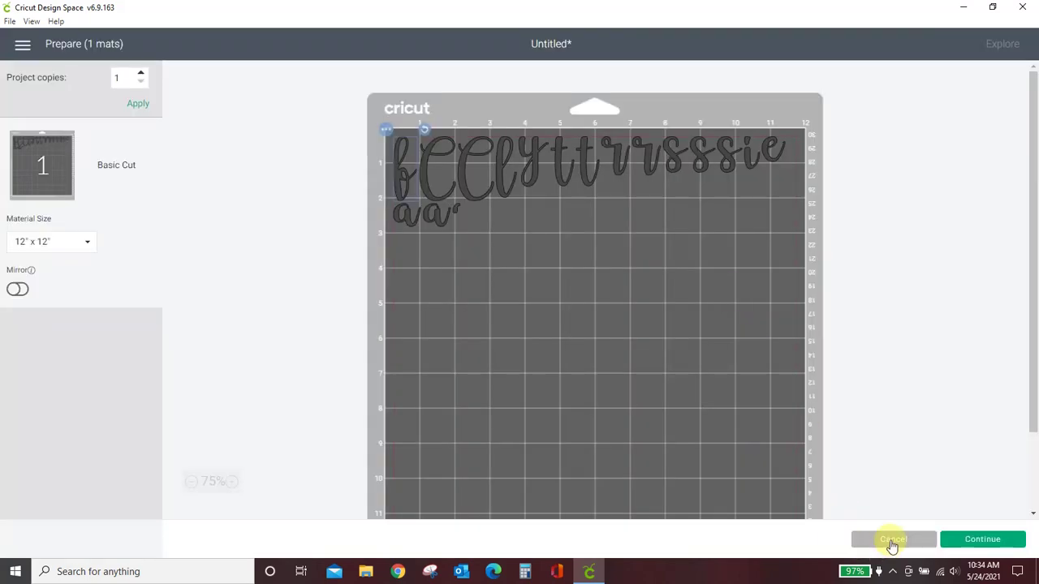
click(892, 540)
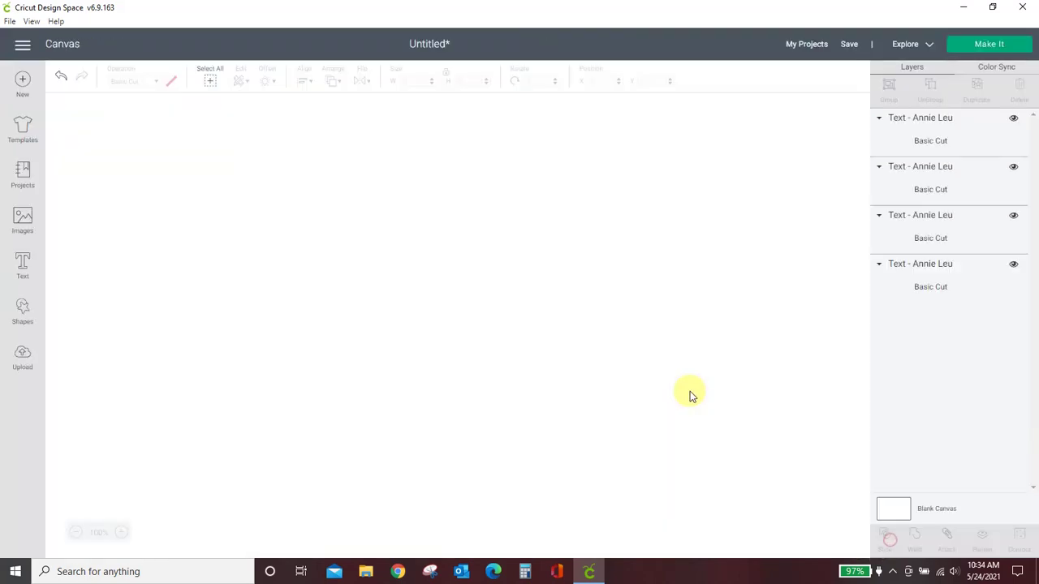
drag(170, 206, 737, 366)
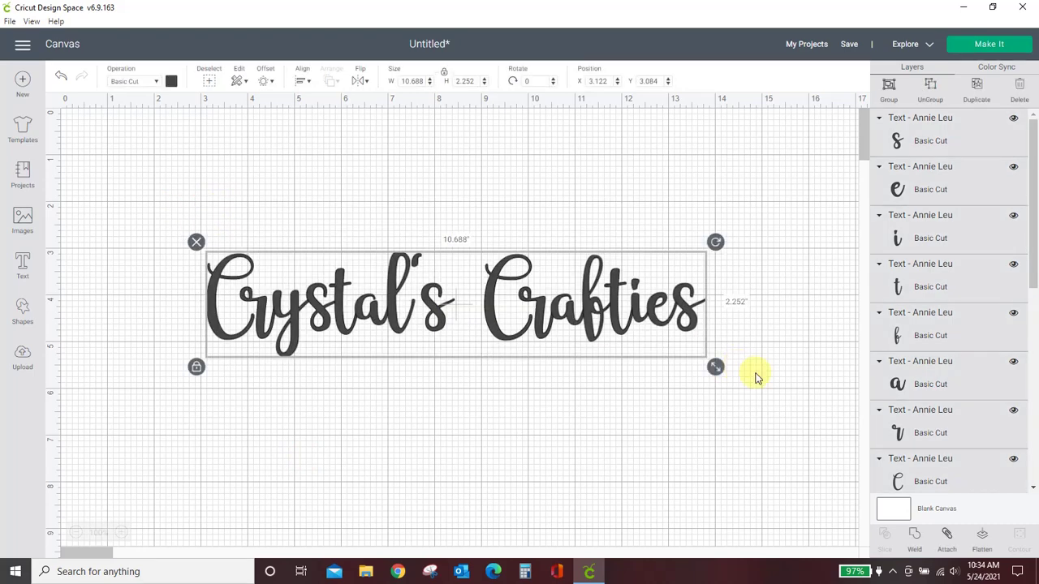
click(915, 538)
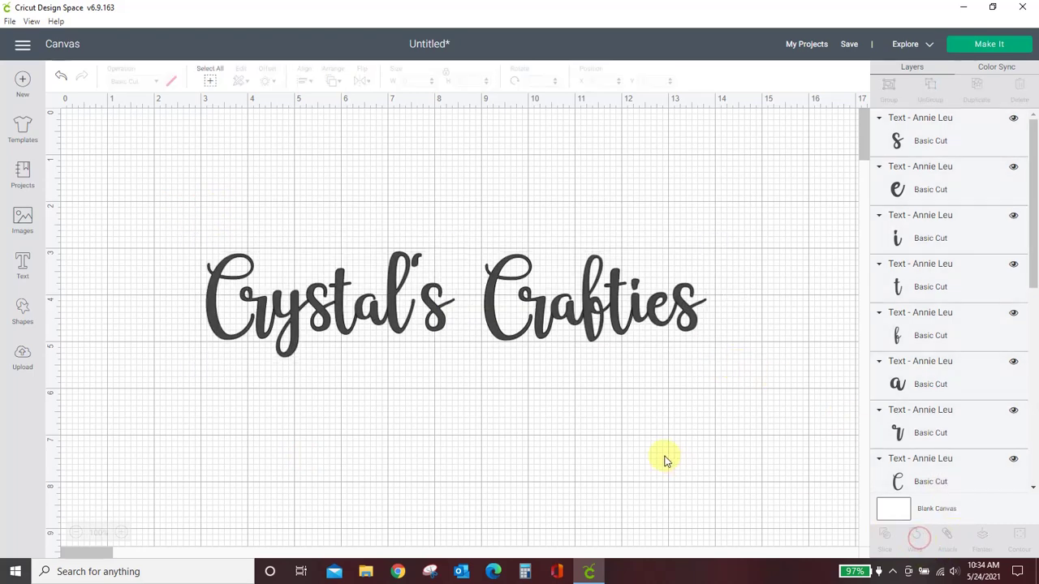